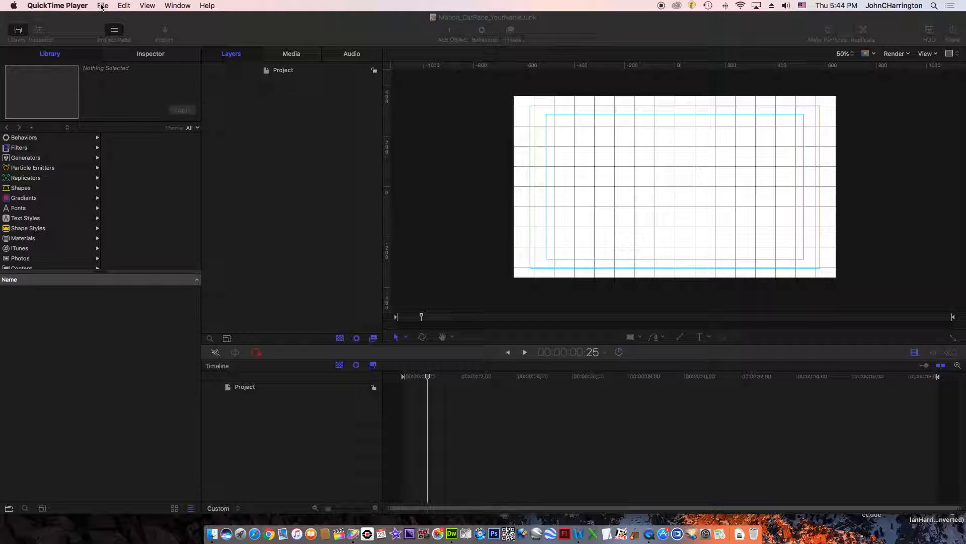
Import StartingLine_StraightRoad.png from the Roads folder inside Motion_Tutorial_CarRace on the Desktop
{"action": "left_click", "coordinate": [614, 184]}
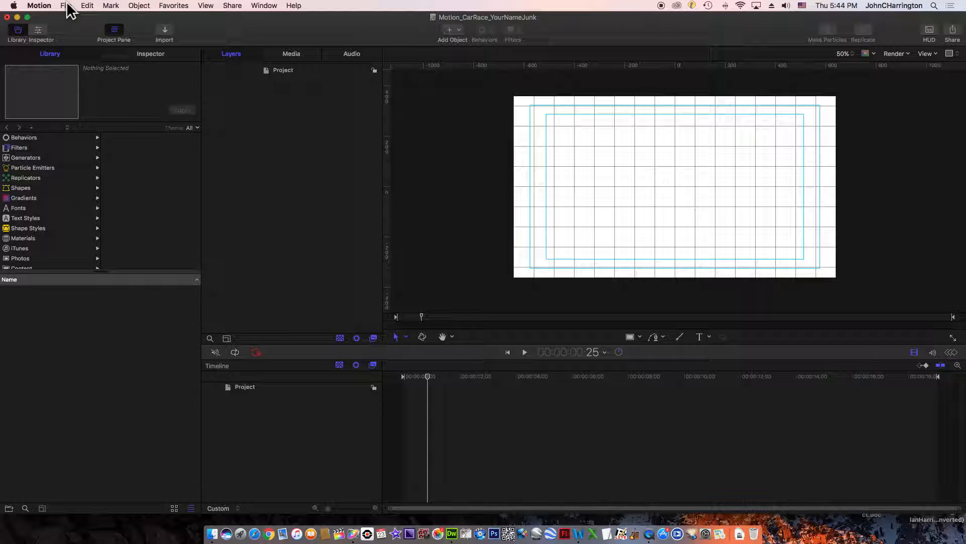
{"action": "left_click", "coordinate": [67, 7]}
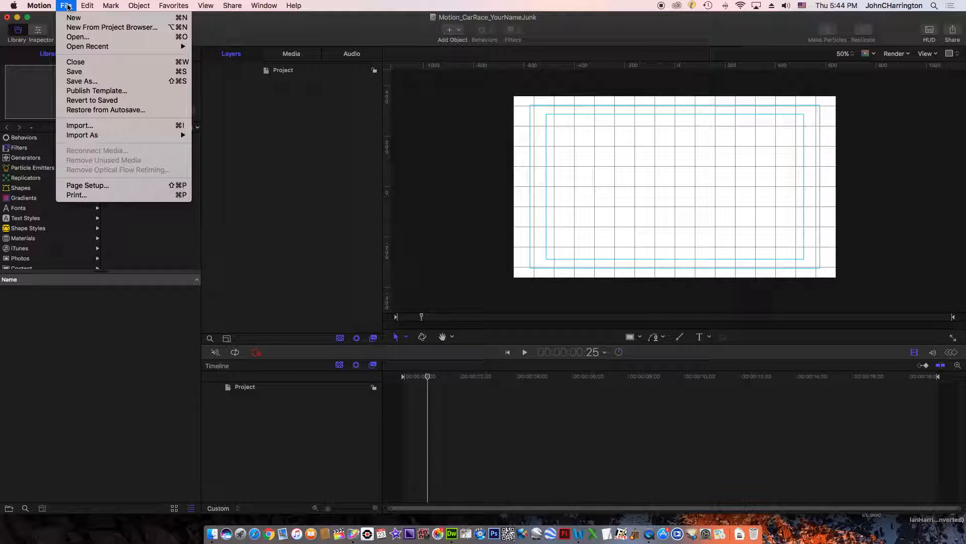
{"action": "left_click", "coordinate": [80, 125]}
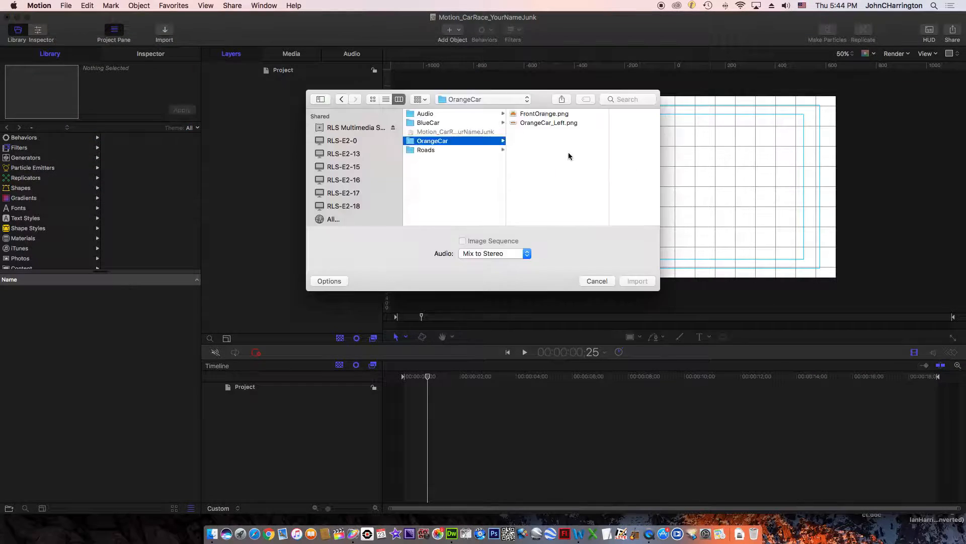
{"action": "scroll", "coordinate": [354, 184], "scroll_direction": "down", "scroll_amount": 3}
{"action": "scroll", "coordinate": [354, 183], "scroll_direction": "down", "scroll_amount": 3}
{"action": "left_click", "coordinate": [351, 202]}
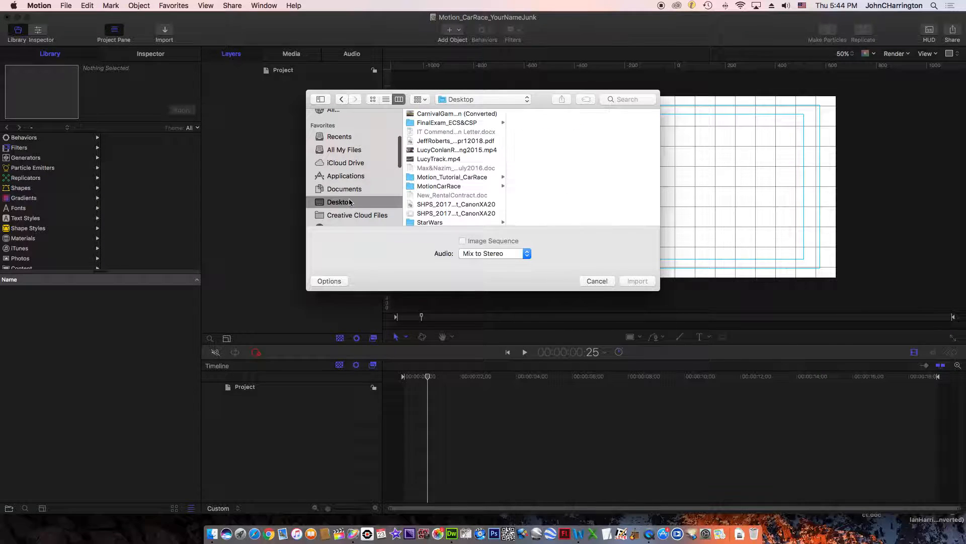
{"action": "left_click", "coordinate": [471, 178]}
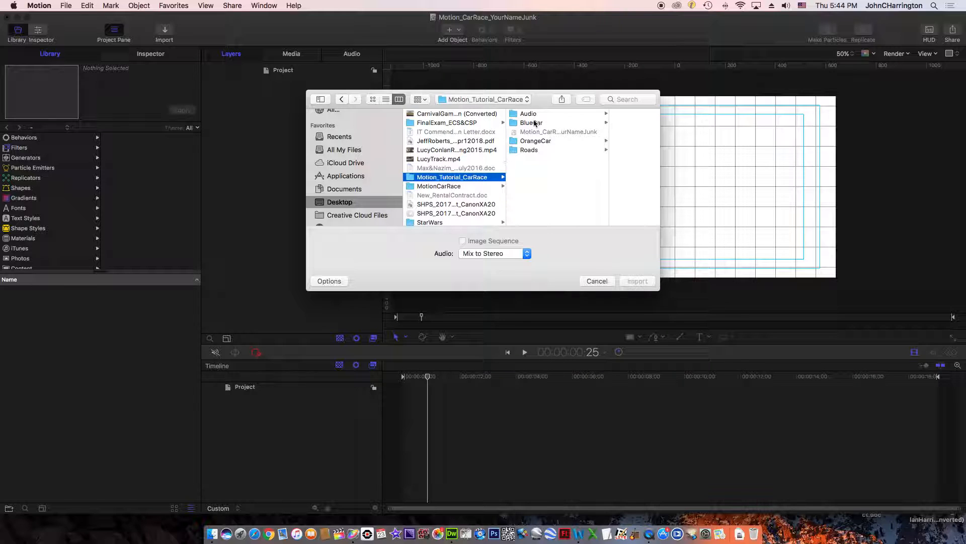
{"action": "left_click", "coordinate": [532, 152]}
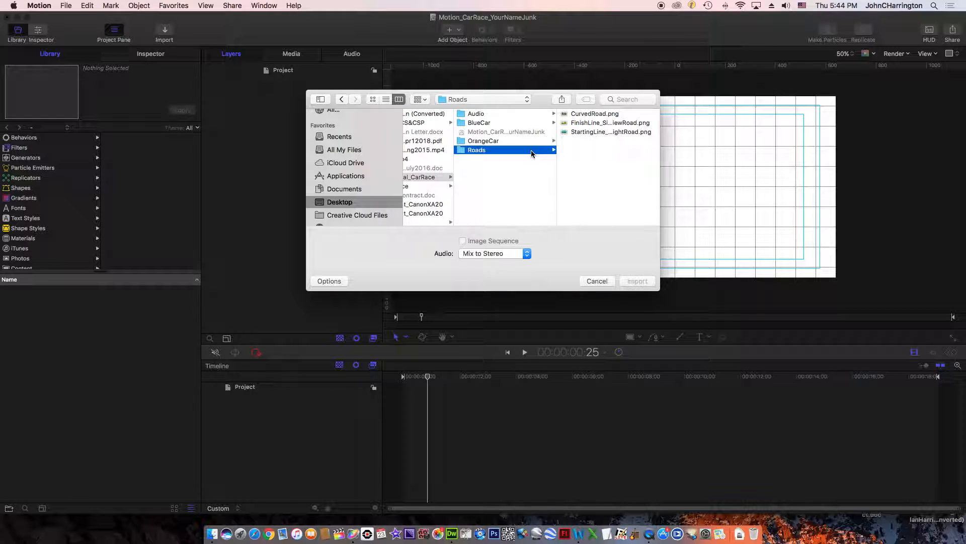
{"action": "left_click", "coordinate": [590, 132]}
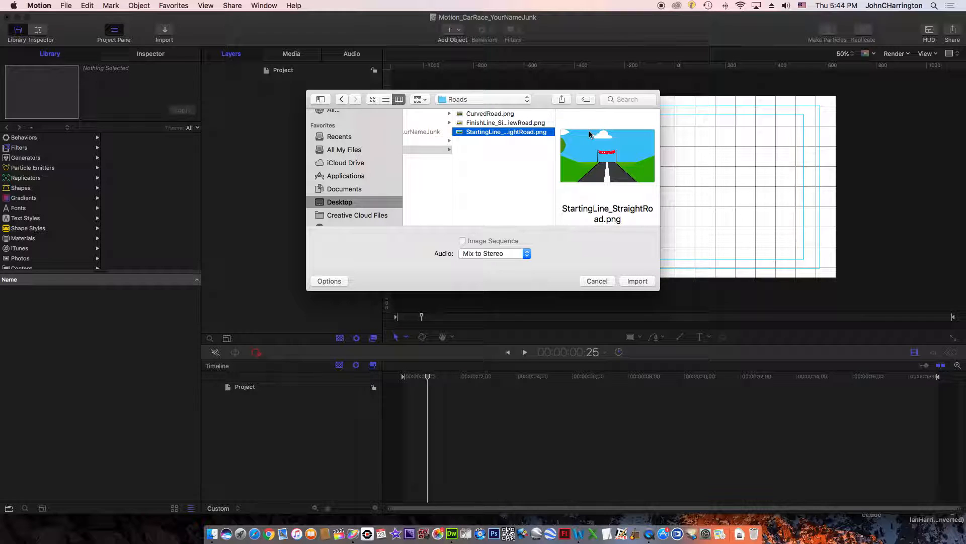
{"action": "left_click", "coordinate": [637, 281]}
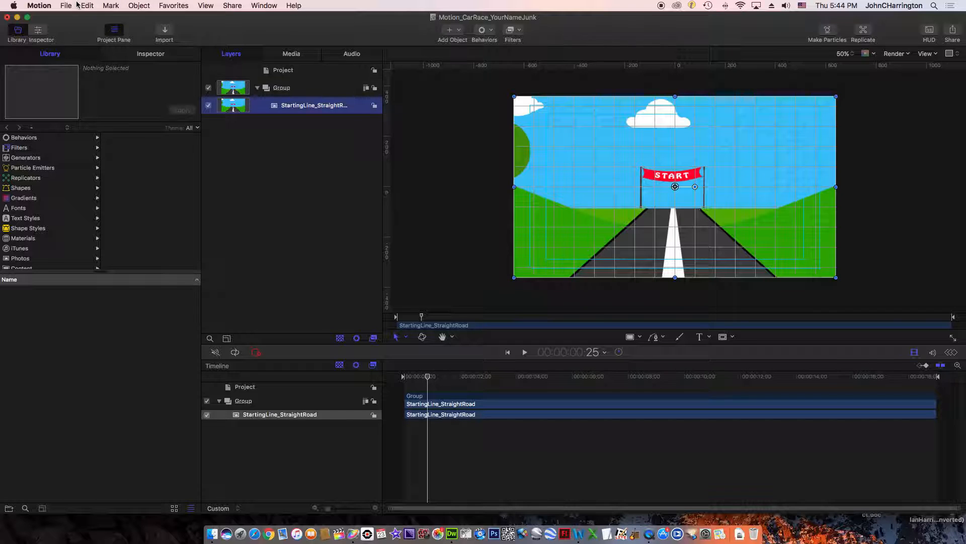
Import Blue_FrontView.png from the BlueCar folder into the project
{"action": "left_click", "coordinate": [70, 6]}
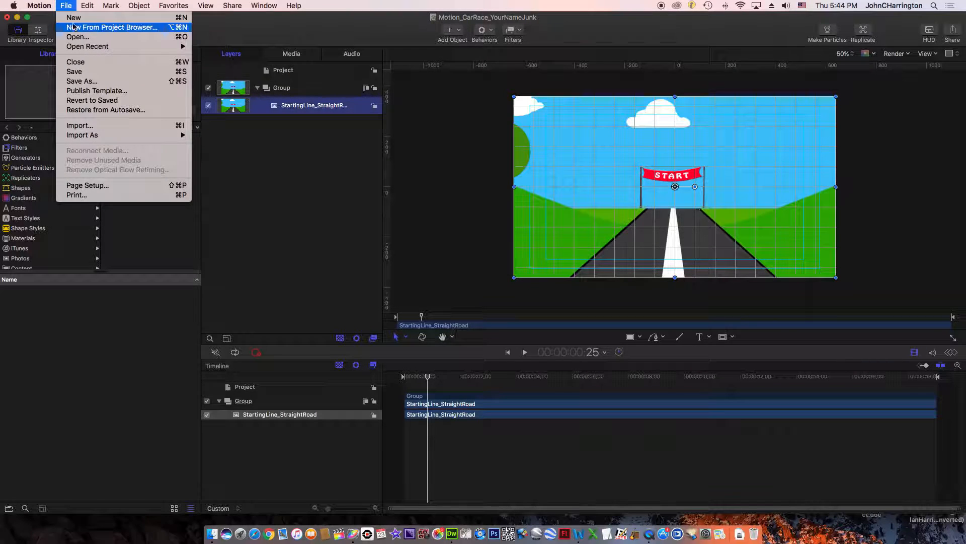
{"action": "left_click", "coordinate": [80, 126]}
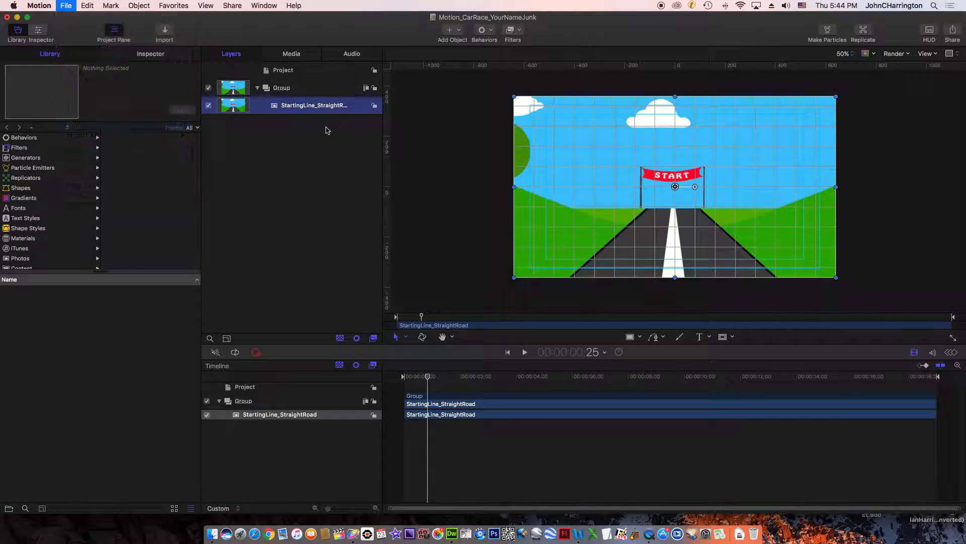
{"action": "left_click", "coordinate": [431, 123]}
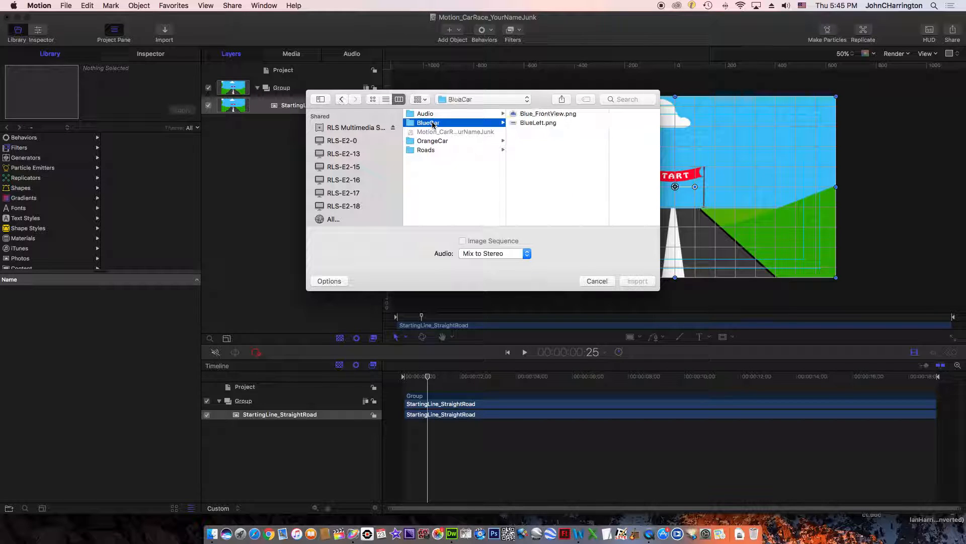
{"action": "left_click", "coordinate": [539, 123]}
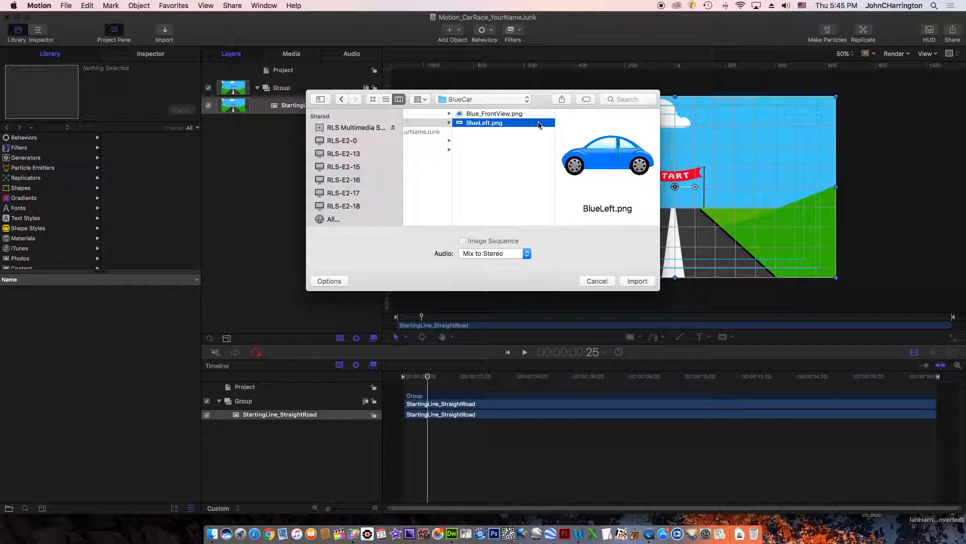
{"action": "left_click", "coordinate": [503, 115]}
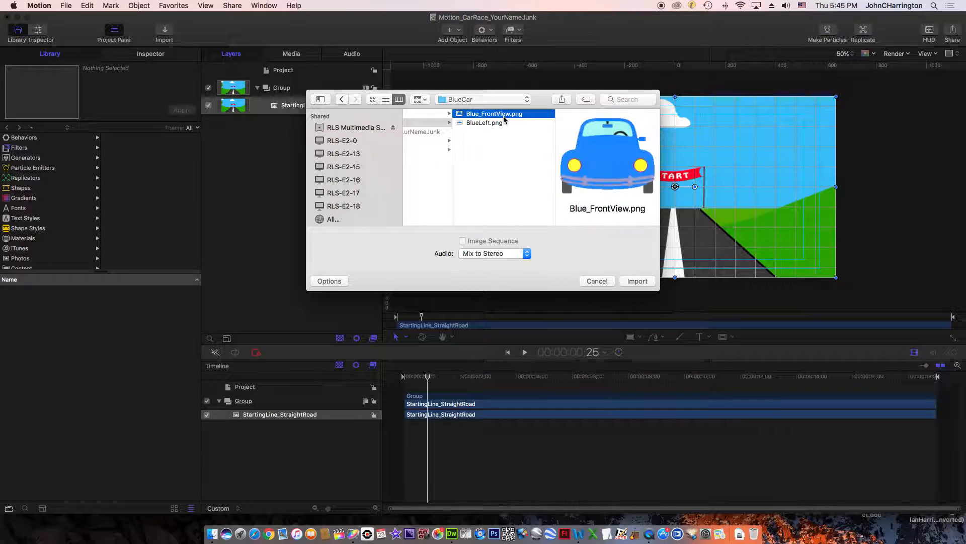
{"action": "left_click", "coordinate": [635, 281]}
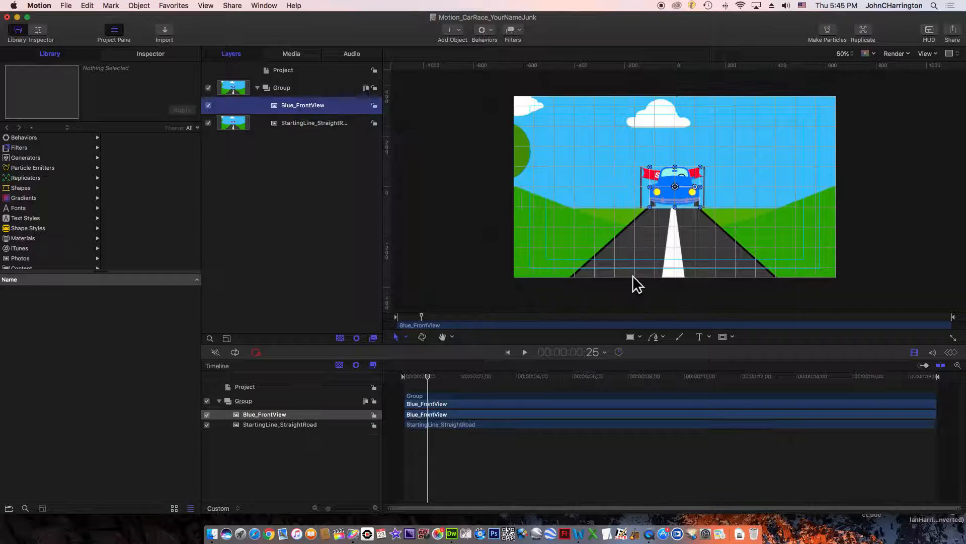
Import FrontOrange.png from the OrangeCar folder into the project
{"action": "left_click", "coordinate": [66, 6]}
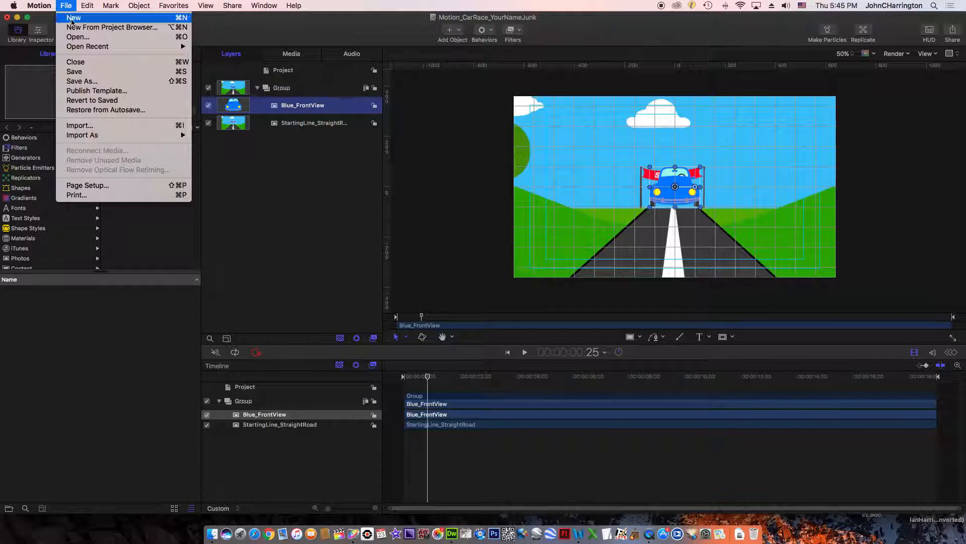
{"action": "left_click", "coordinate": [98, 127]}
{"action": "left_click", "coordinate": [454, 142]}
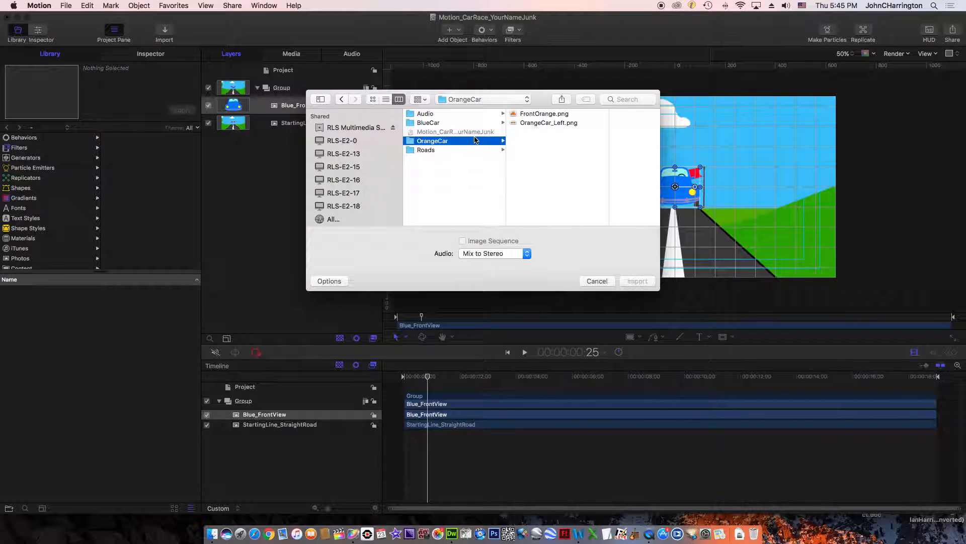
{"action": "left_click", "coordinate": [546, 114]}
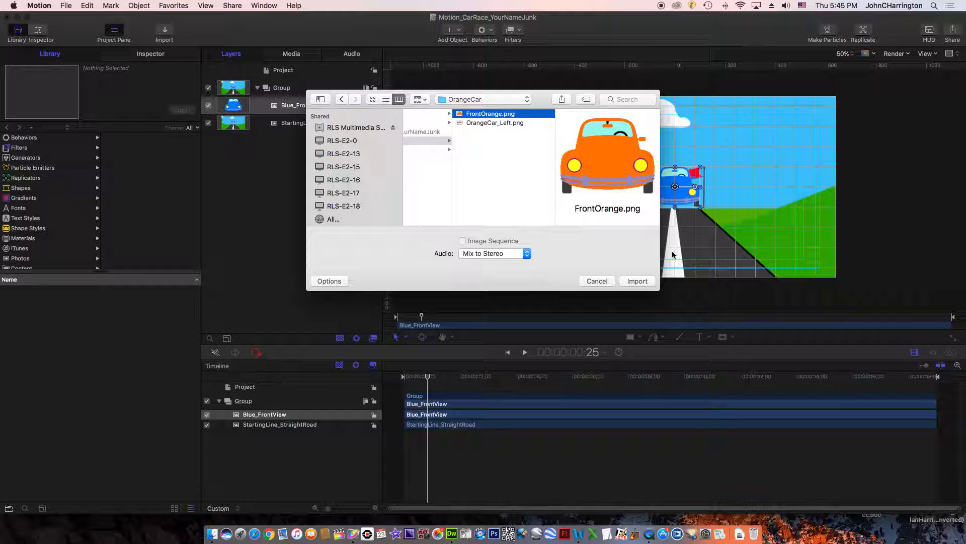
{"action": "left_click", "coordinate": [639, 279]}
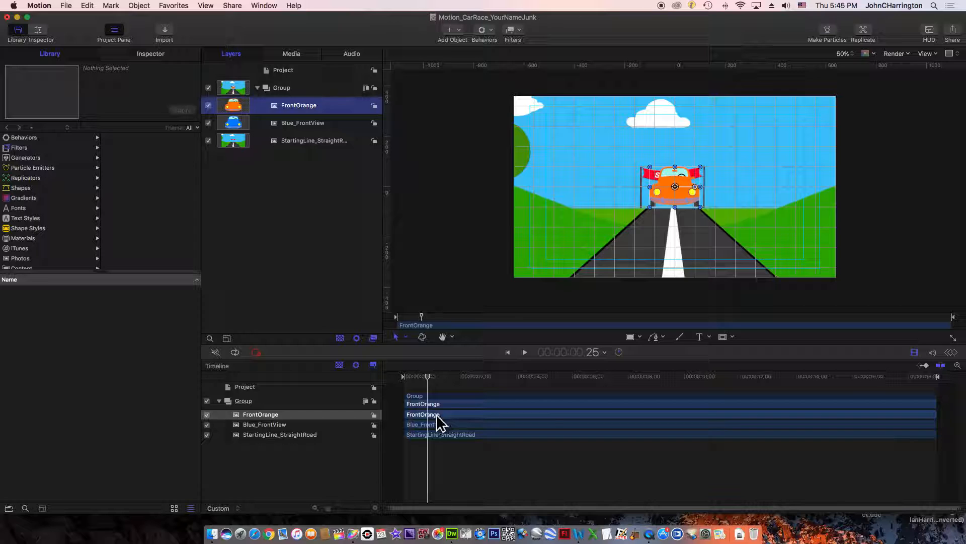
Move the Blue_FrontView car out from behind the orange car to its right side on the canvas
{"action": "left_click", "coordinate": [457, 405]}
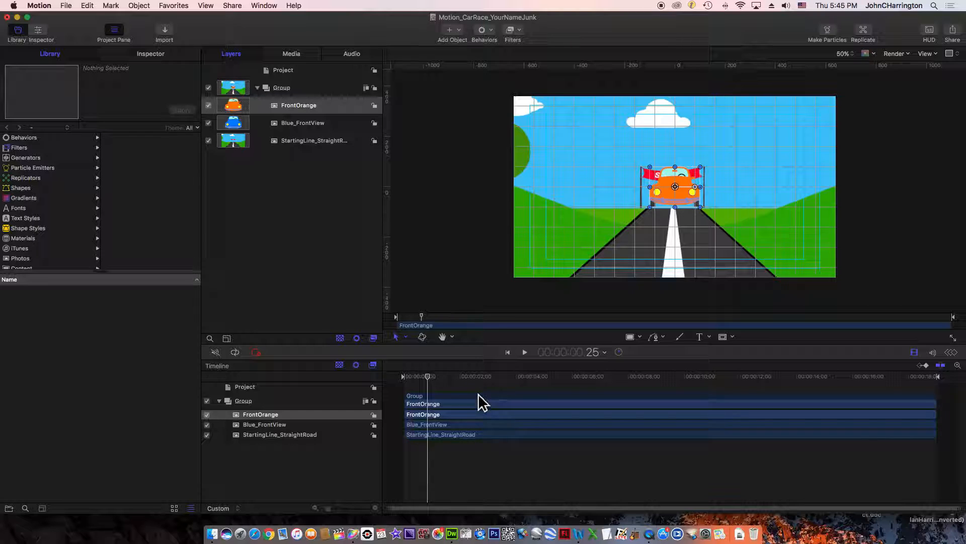
{"action": "left_click", "coordinate": [478, 394]}
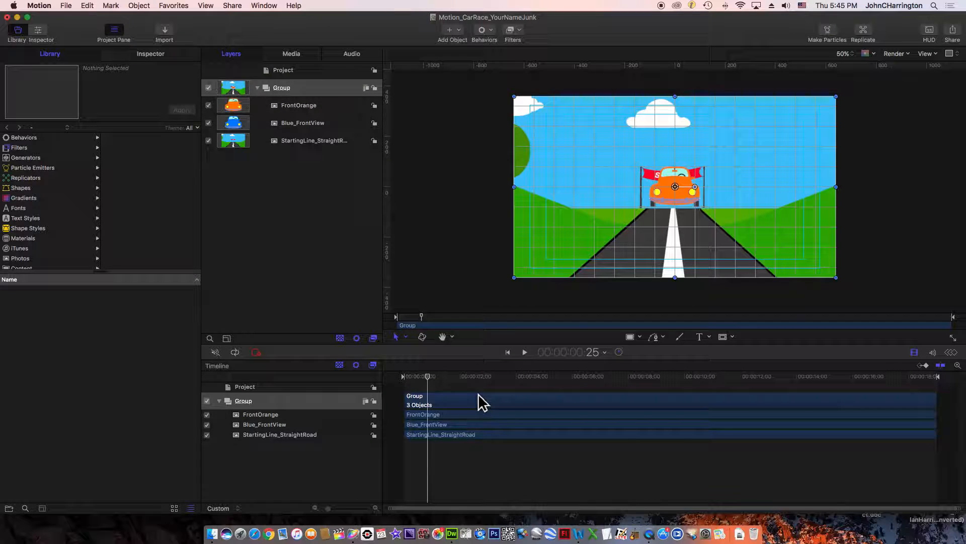
{"action": "left_click", "coordinate": [446, 414]}
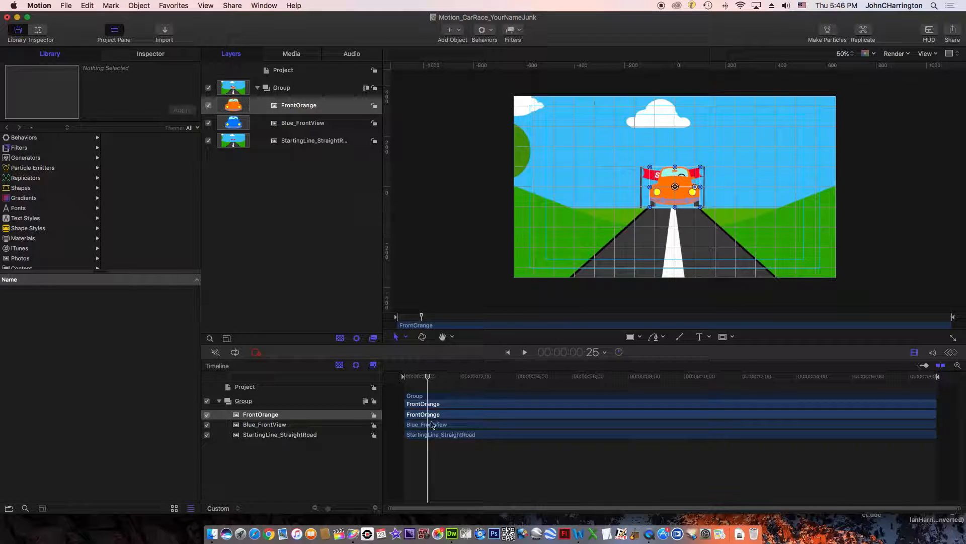
{"action": "left_click", "coordinate": [440, 426]}
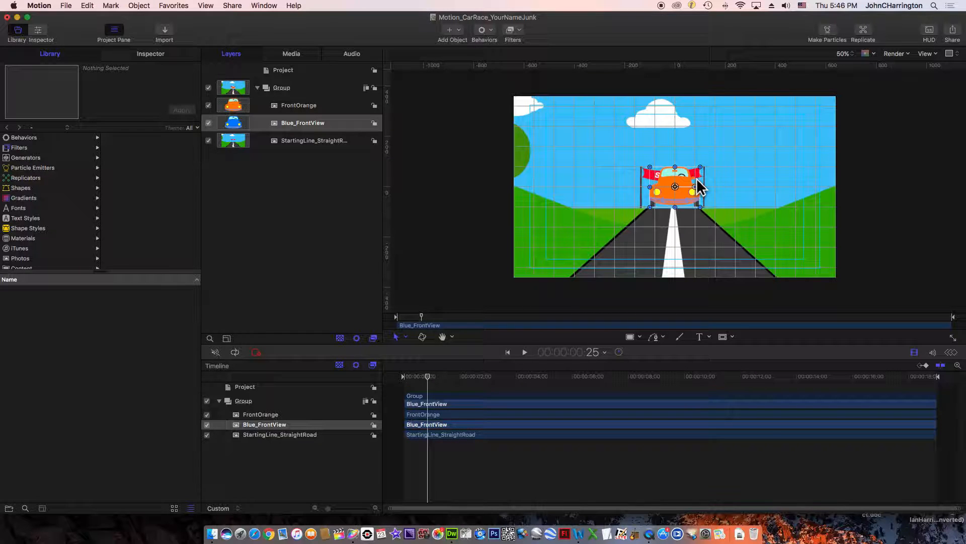
{"action": "left_click_drag", "start_coordinate": [695, 180], "coordinate": [753, 181]}
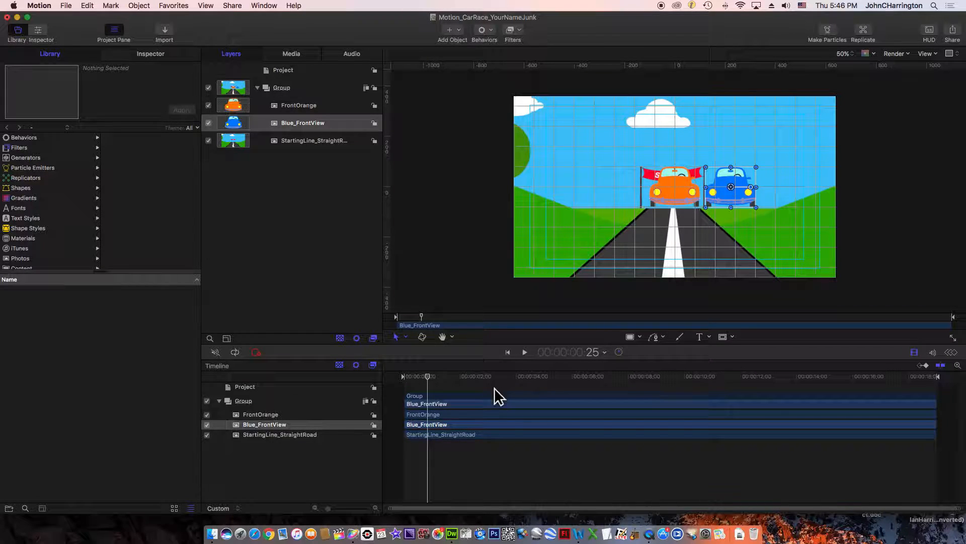
Move the FrontOrange car to the left lane at the starting line, at about X -79 px, Y -16 px
{"action": "left_click", "coordinate": [454, 435]}
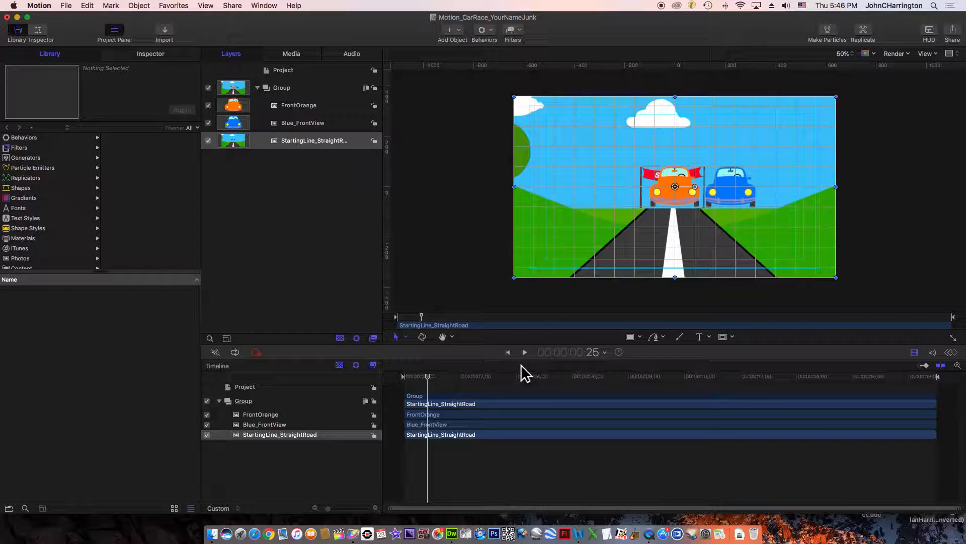
{"action": "left_click", "coordinate": [458, 421]}
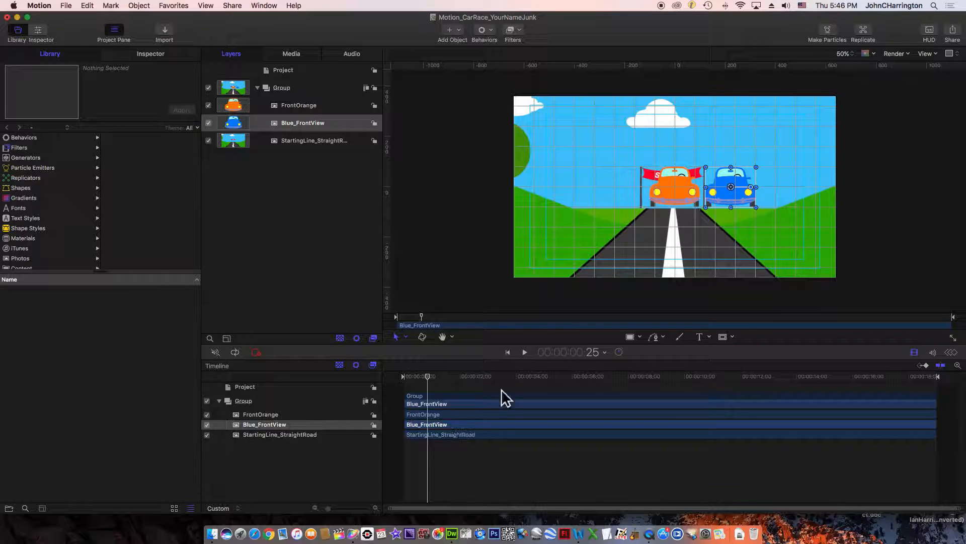
{"action": "left_click", "coordinate": [452, 415]}
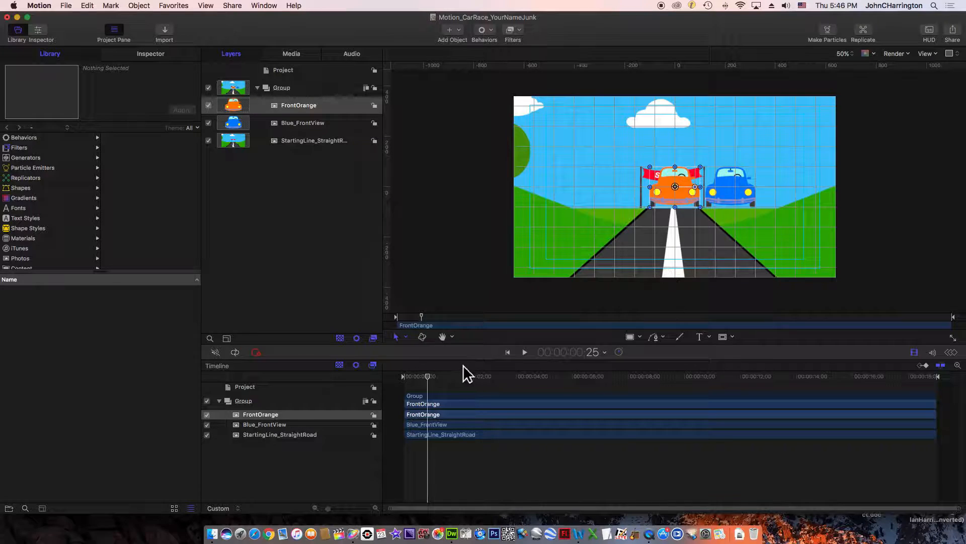
{"action": "left_click", "coordinate": [678, 199]}
{"action": "left_click_drag", "start_coordinate": [678, 196], "coordinate": [656, 198]}
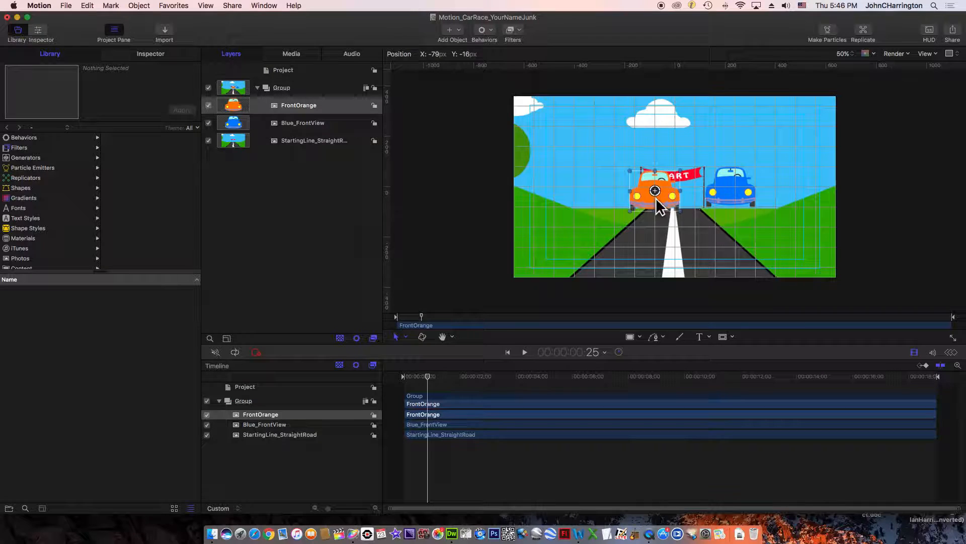
Move the blue car left and slightly down so it stands level with and right beside the orange car at the starting line
{"action": "left_click", "coordinate": [733, 188]}
{"action": "left_click_drag", "start_coordinate": [737, 186], "coordinate": [715, 190]}
{"action": "mouse_move", "coordinate": [655, 193]}
{"action": "left_mouse_down"}
{"action": "mouse_move", "coordinate": [590, 192]}
{"action": "mouse_move", "coordinate": [654, 189]}
{"action": "mouse_move", "coordinate": [659, 197]}
{"action": "left_mouse_up"}
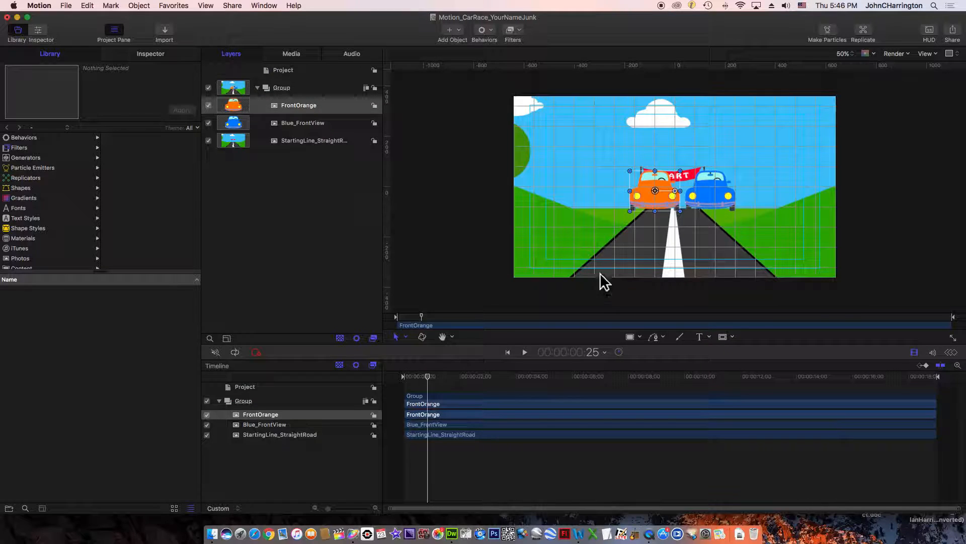
{"action": "left_click", "coordinate": [718, 192]}
{"action": "left_click_drag", "start_coordinate": [716, 186], "coordinate": [711, 185]}
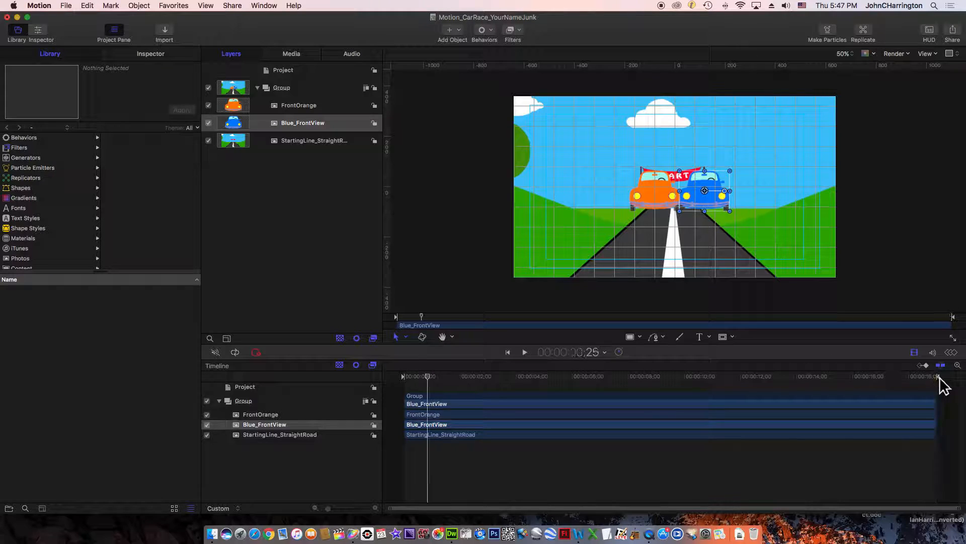
Preview the timeline by scrubbing and playing through it, and return the playhead to 1;05
{"action": "mouse_move", "coordinate": [426, 372]}
{"action": "left_mouse_down"}
{"action": "mouse_move", "coordinate": [899, 380]}
{"action": "mouse_move", "coordinate": [644, 370]}
{"action": "mouse_move", "coordinate": [430, 388]}
{"action": "mouse_move", "coordinate": [542, 382]}
{"action": "mouse_move", "coordinate": [584, 370]}
{"action": "mouse_move", "coordinate": [572, 373]}
{"action": "left_mouse_up"}
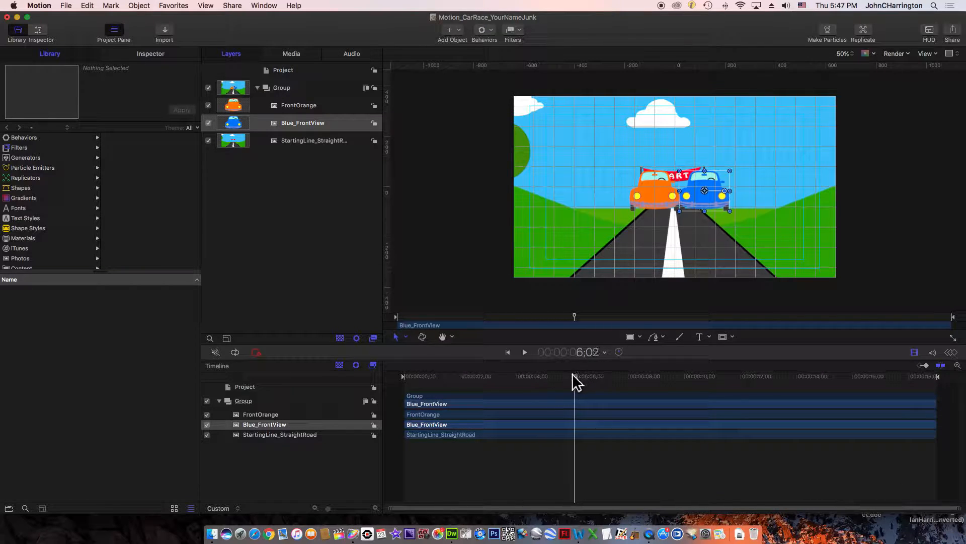
{"action": "key", "text": "space"}
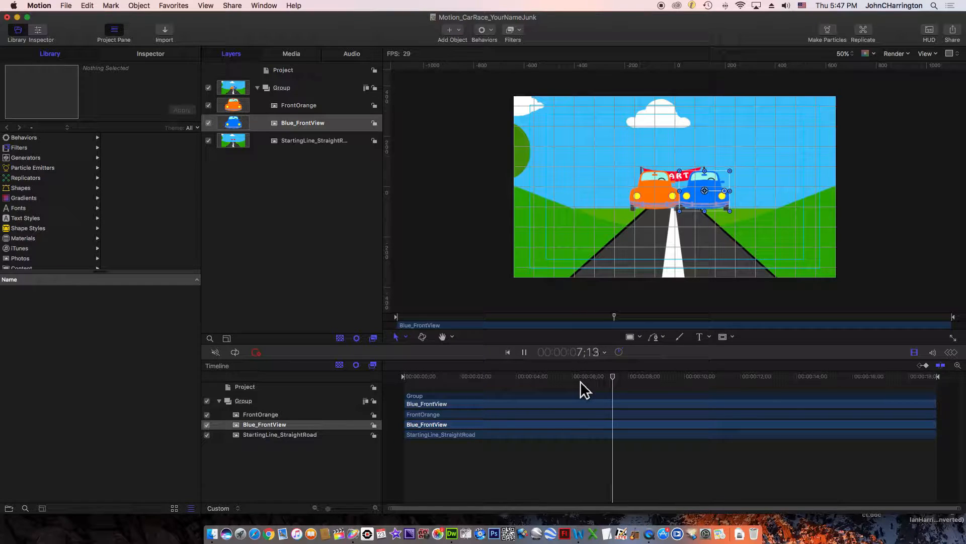
{"action": "key", "text": "space"}
{"action": "key", "text": "space"}
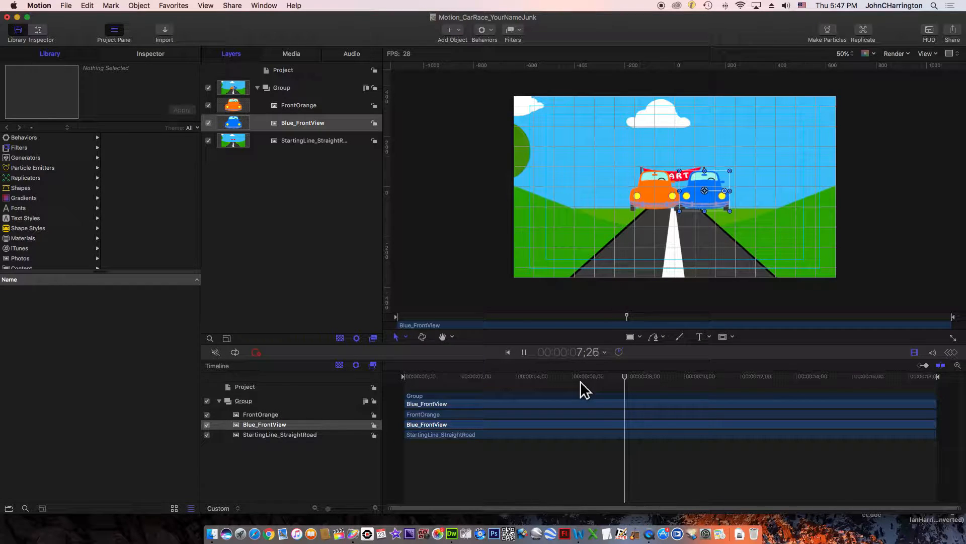
{"action": "key", "text": "space"}
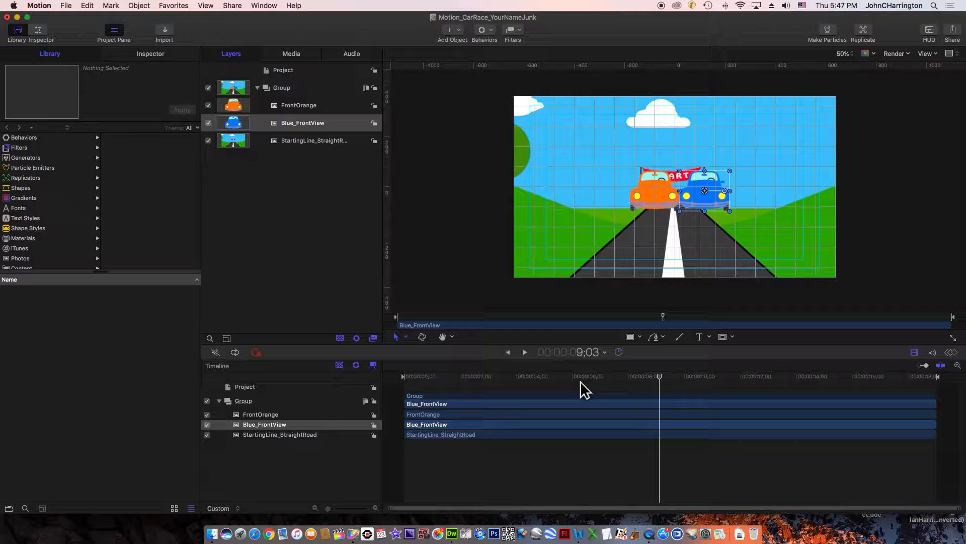
{"action": "key", "text": "space"}
{"action": "key", "text": "space"}
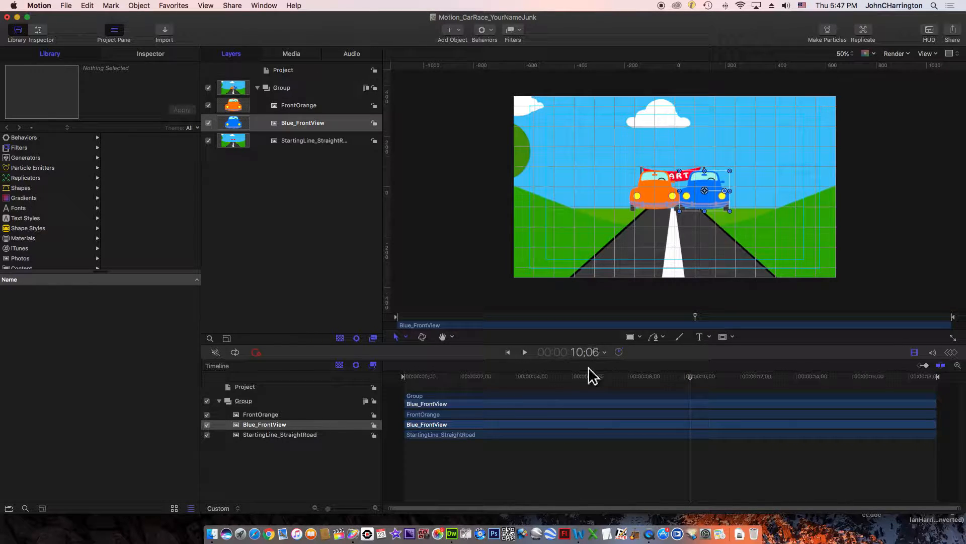
{"action": "left_click_drag", "start_coordinate": [689, 376], "coordinate": [928, 376]}
{"action": "left_click_drag", "start_coordinate": [838, 377], "coordinate": [437, 390]}
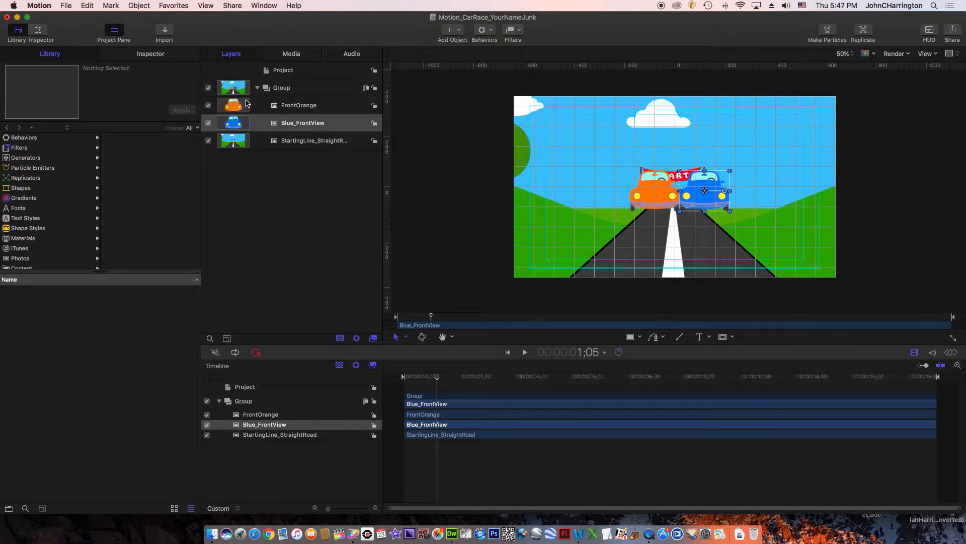
{"action": "left_click", "coordinate": [238, 144]}
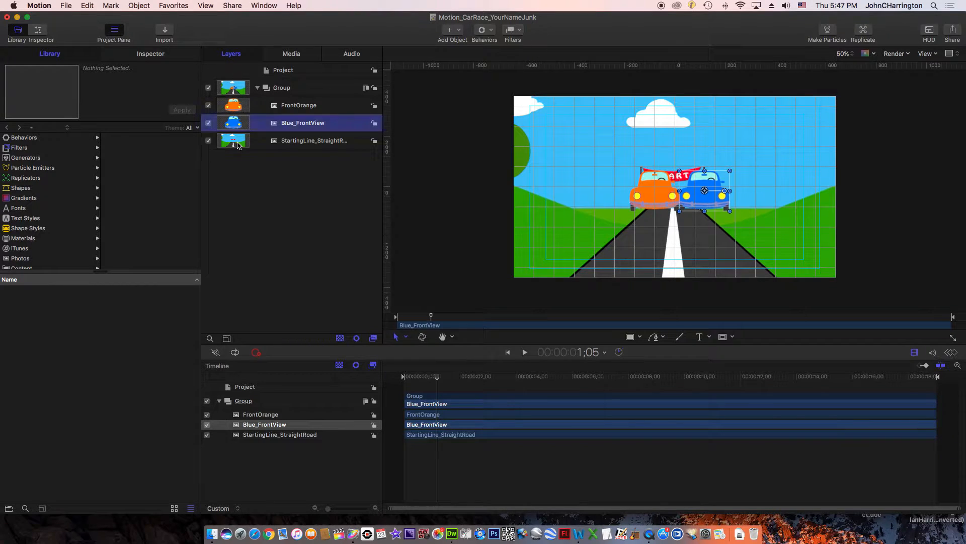
{"action": "left_click", "coordinate": [238, 145]}
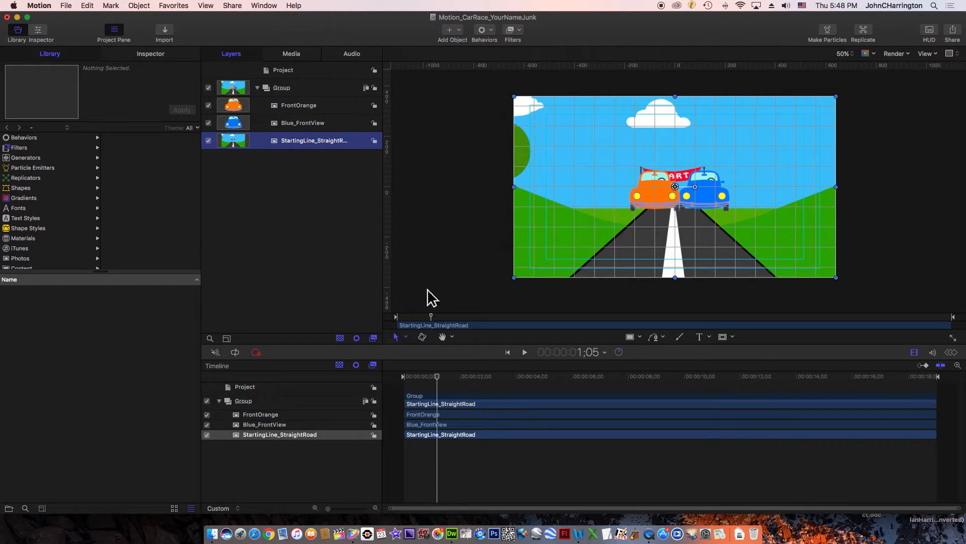
{"action": "left_click", "coordinate": [510, 478]}
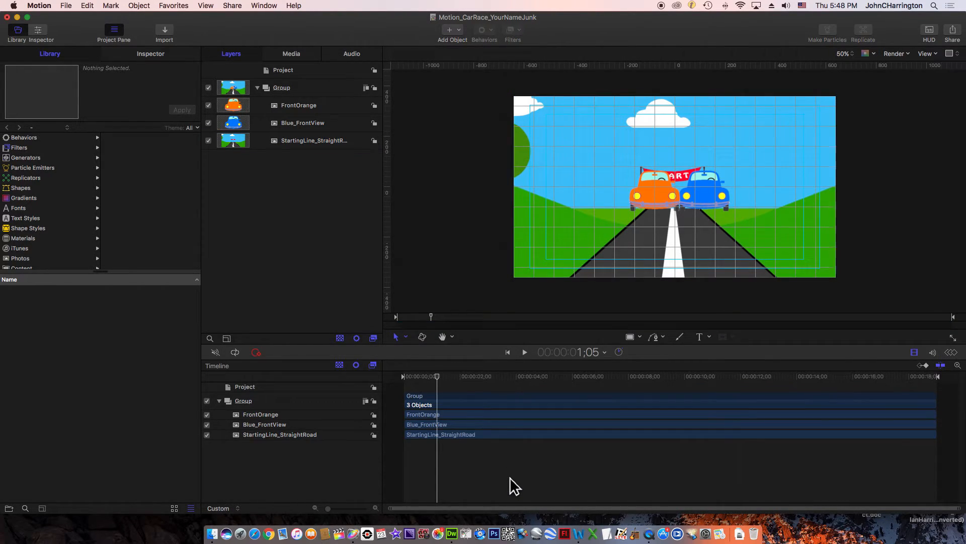